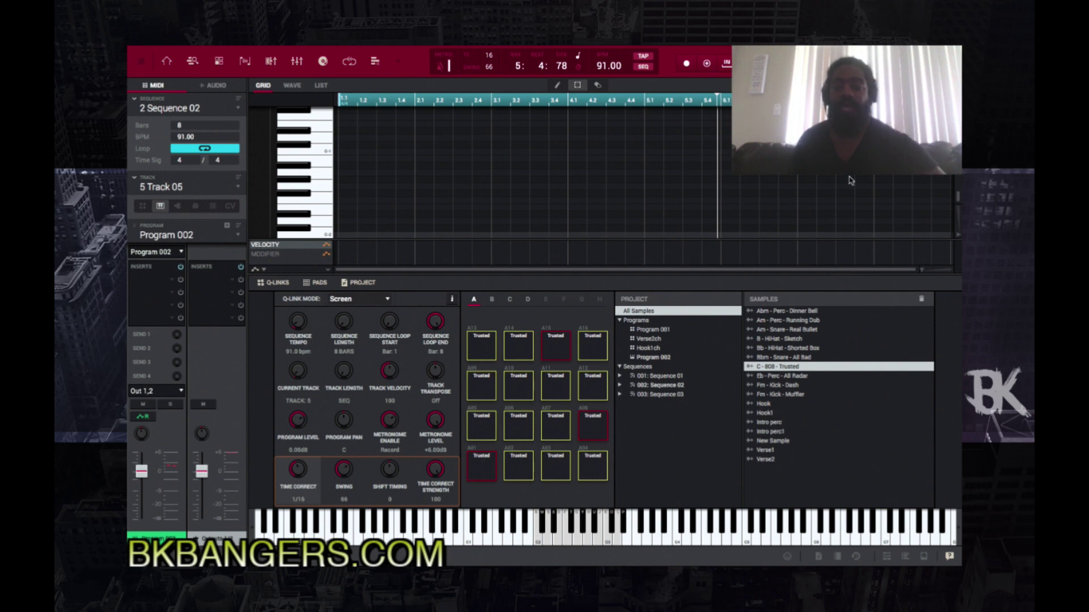
Check the C - 808 - Trusted sample's tuning settings and the root note assigned to sample layer 1 in the program editor
double_click(808, 371)
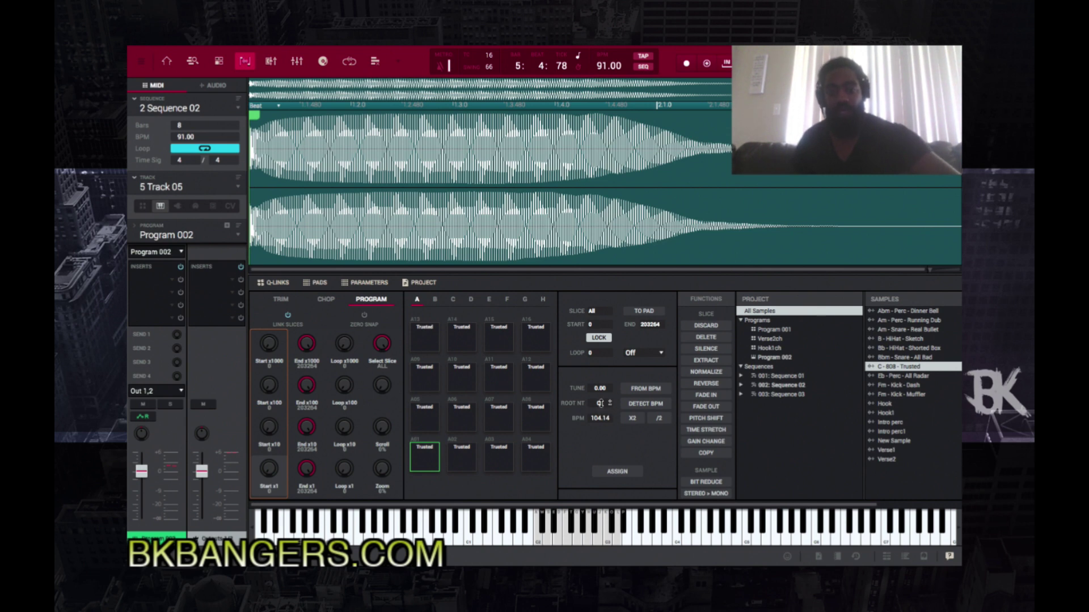
left_click(220, 62)
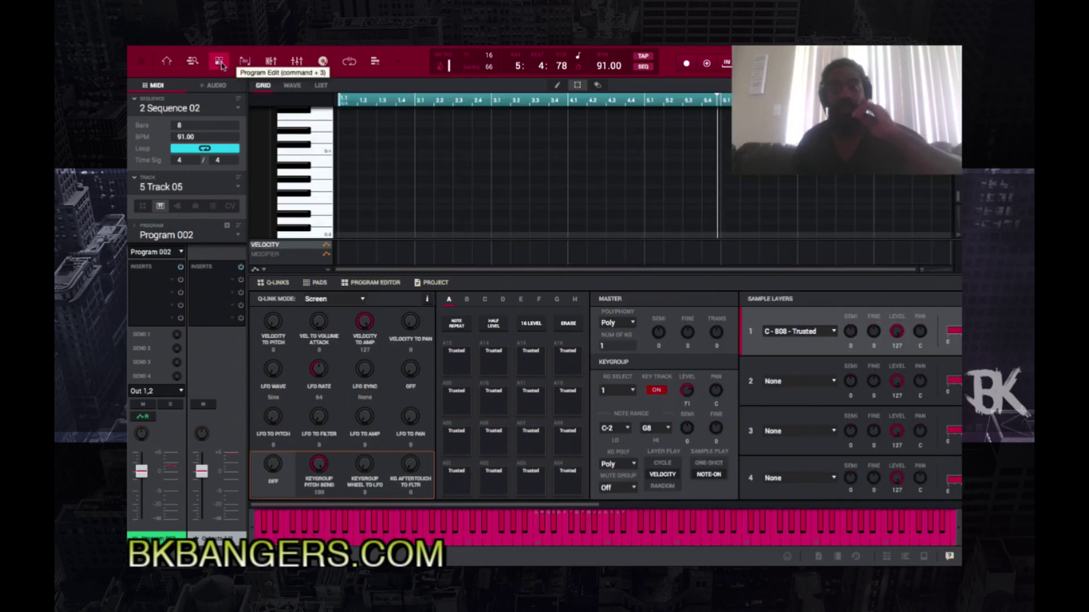
scroll(886, 307, "right", 5)
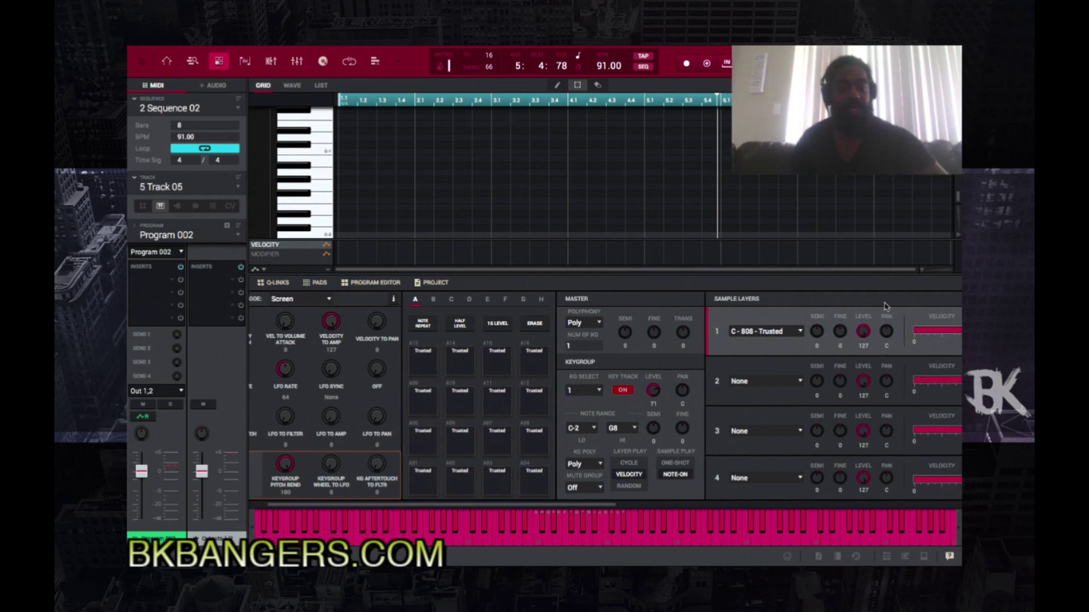
scroll(886, 307, "right", 2)
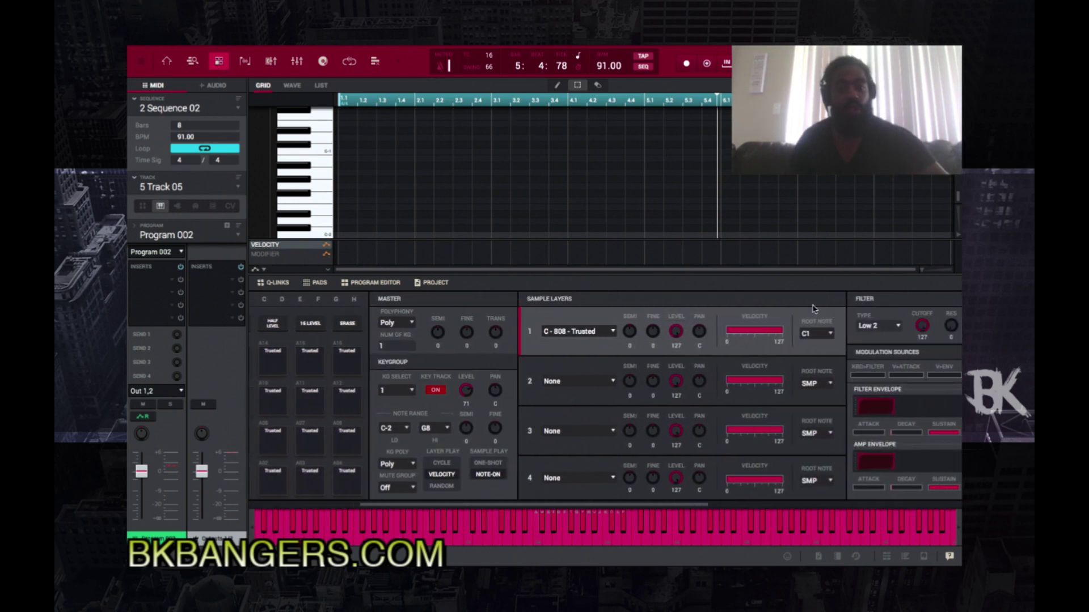
scroll(732, 305, "right", 2)
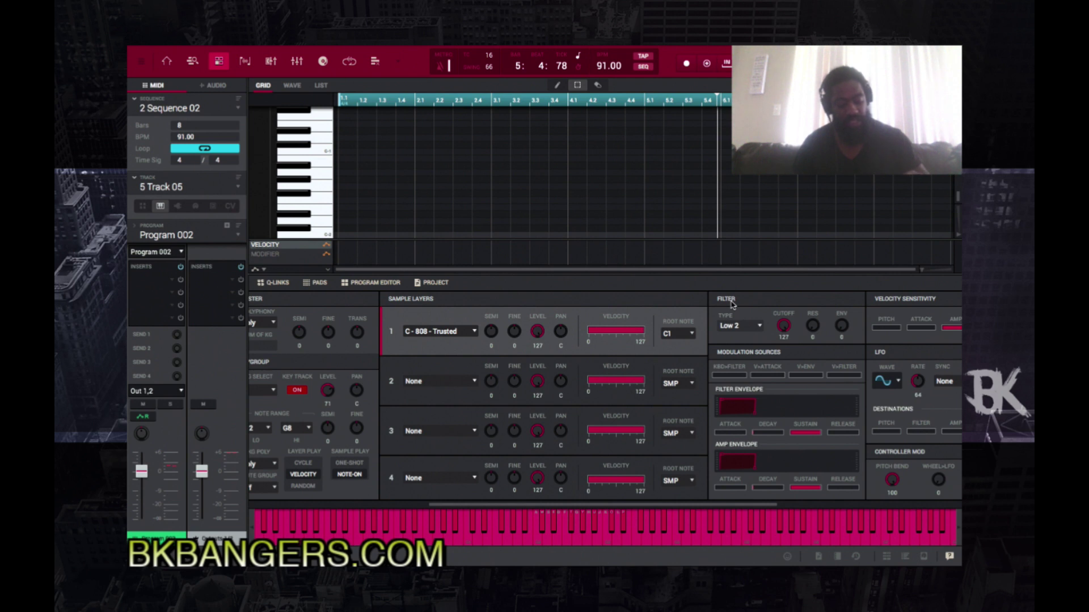
left_click(693, 339)
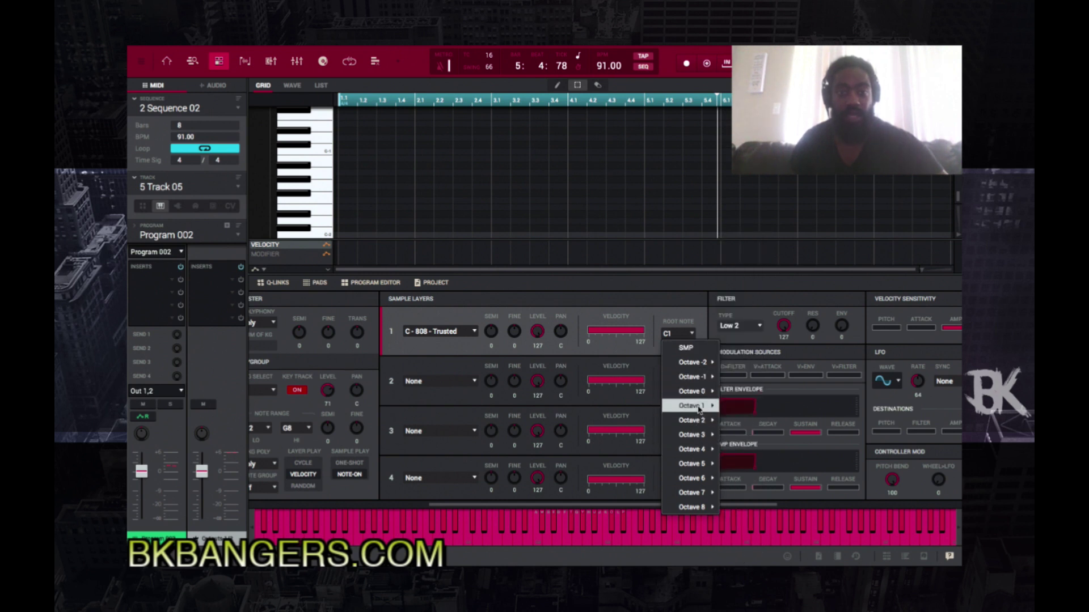
mouse_move(699, 407)
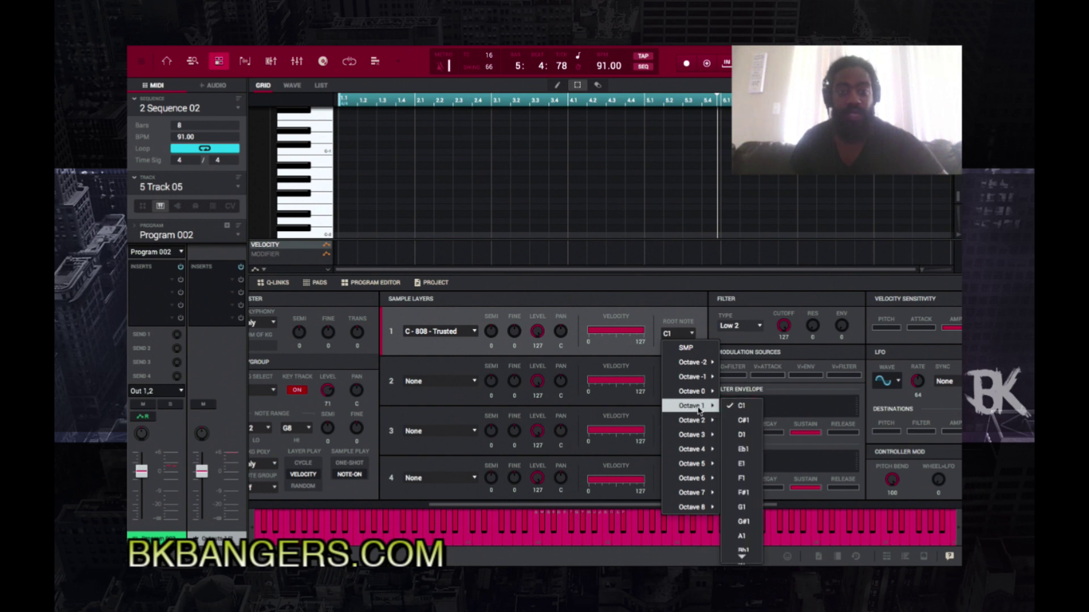
left_click(701, 298)
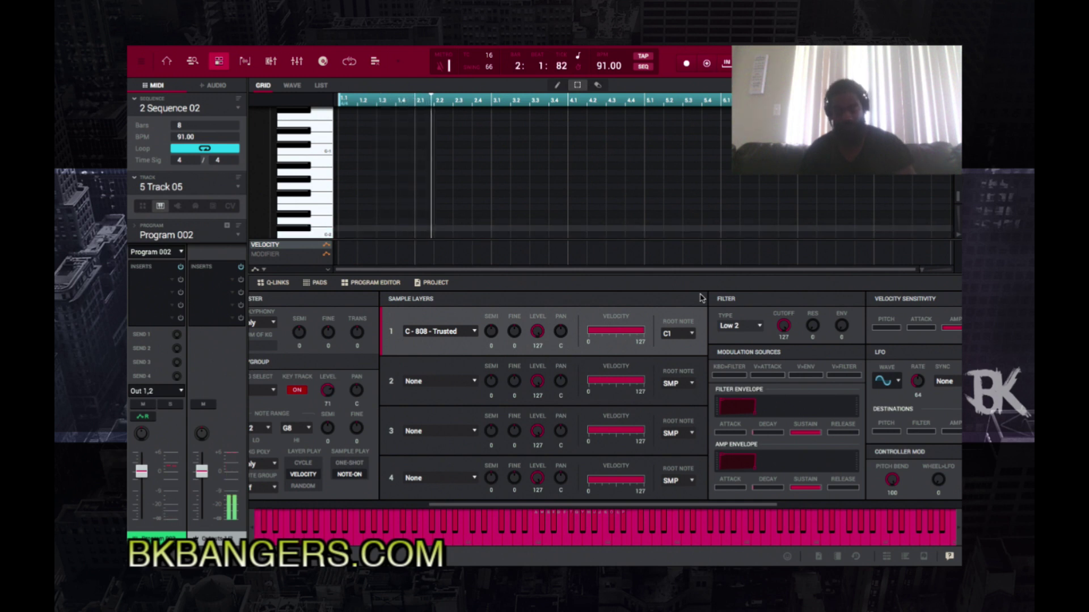
key("ctrl+e")
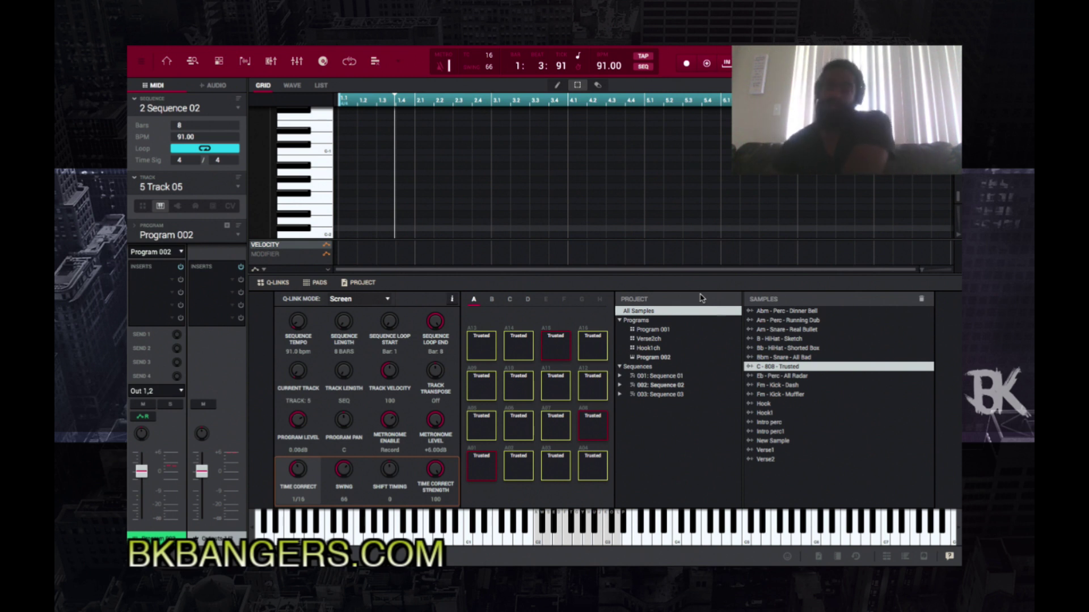
Try Pitch Bend amounts such as 40, 100, 12 and 33 under Controller Mod in the program editor, and set it to 64
left_click(219, 60)
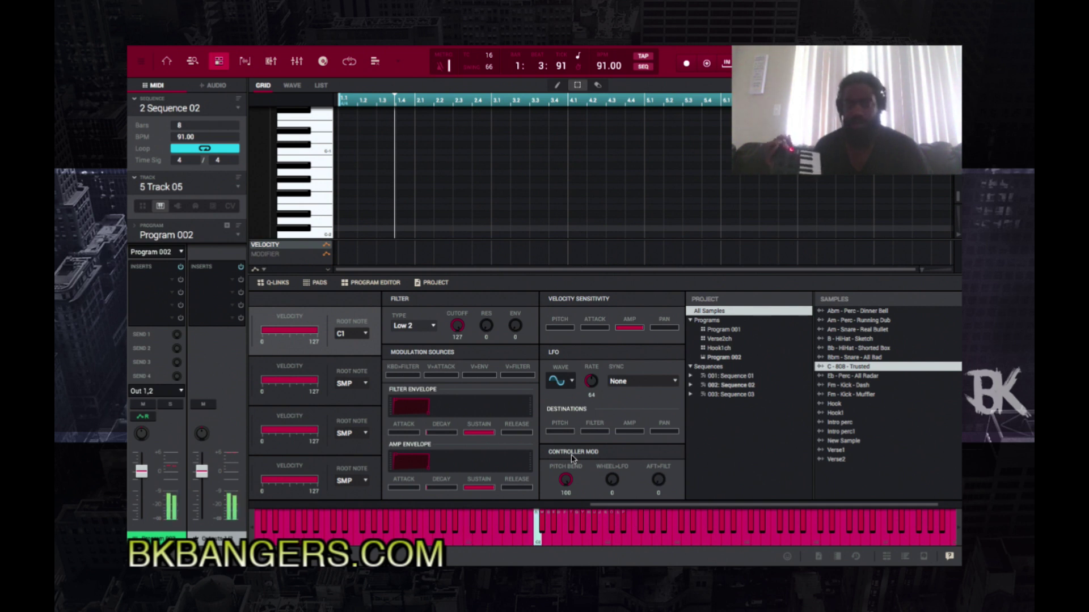
left_click_drag(565, 480, 565, 486)
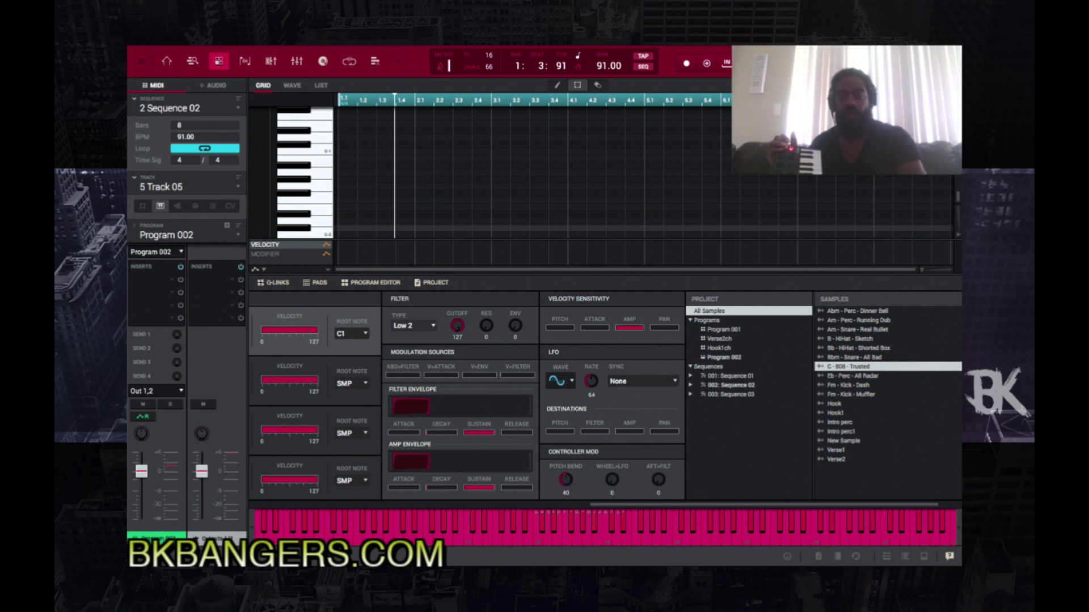
left_click_drag(565, 482, 566, 478)
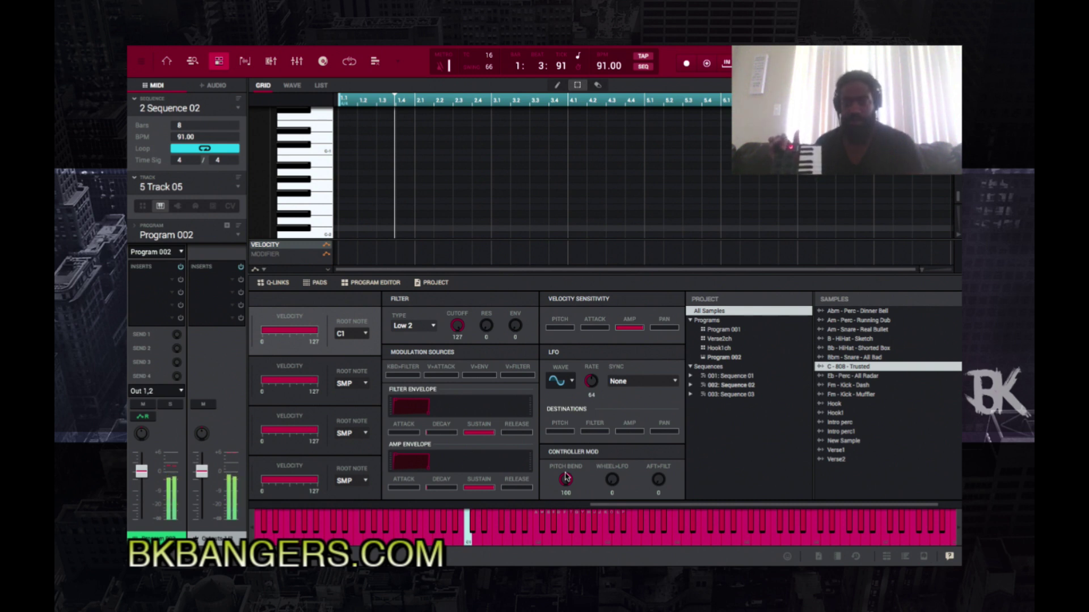
left_click_drag(566, 478, 566, 495)
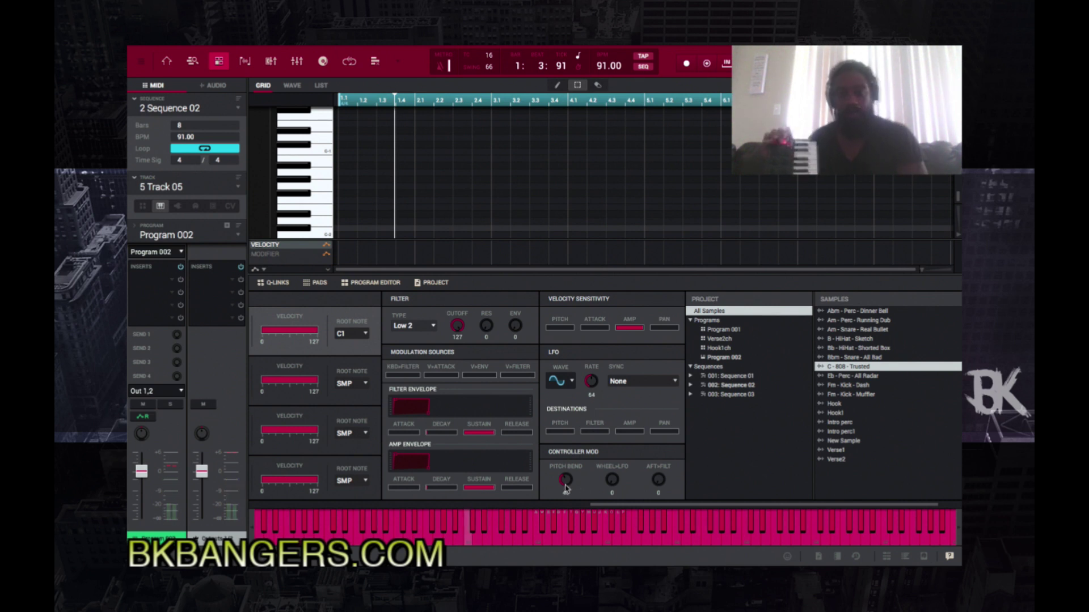
left_click_drag(565, 487, 566, 448)
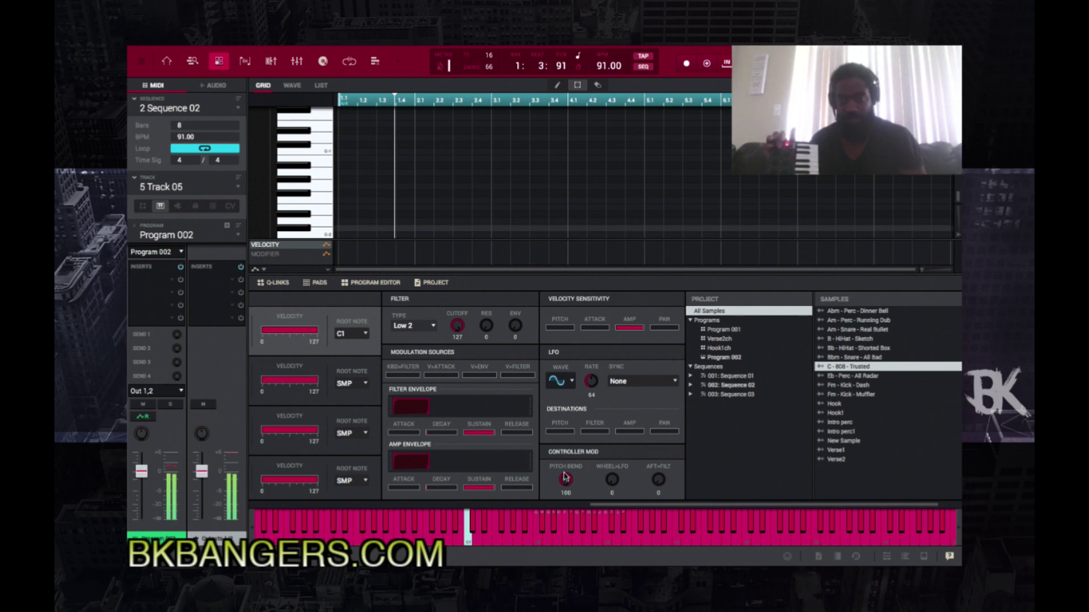
left_click_drag(565, 478, 565, 489)
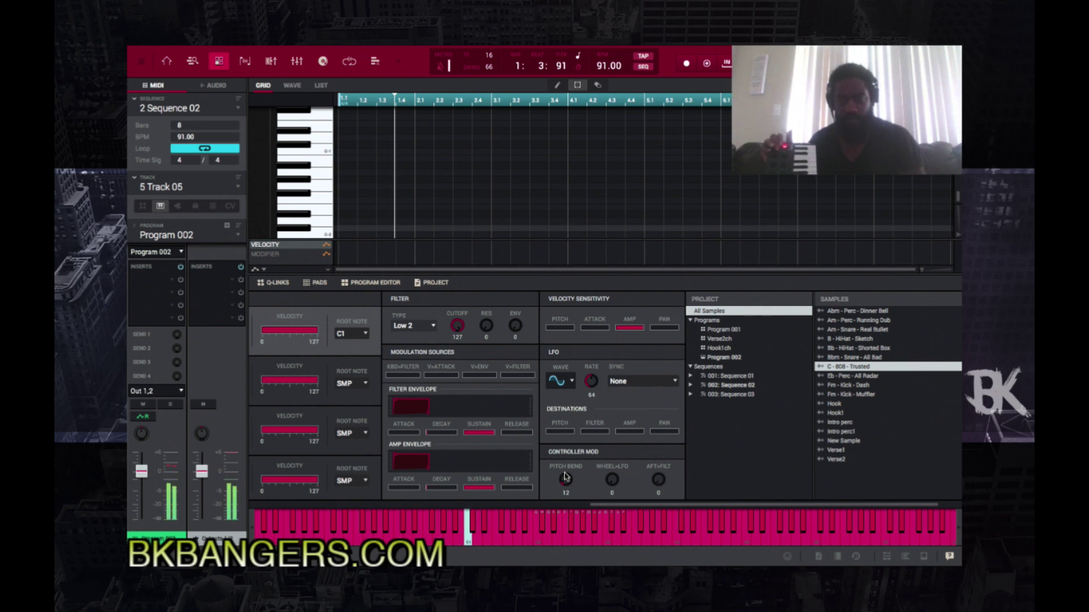
scroll(565, 478, "up", 12)
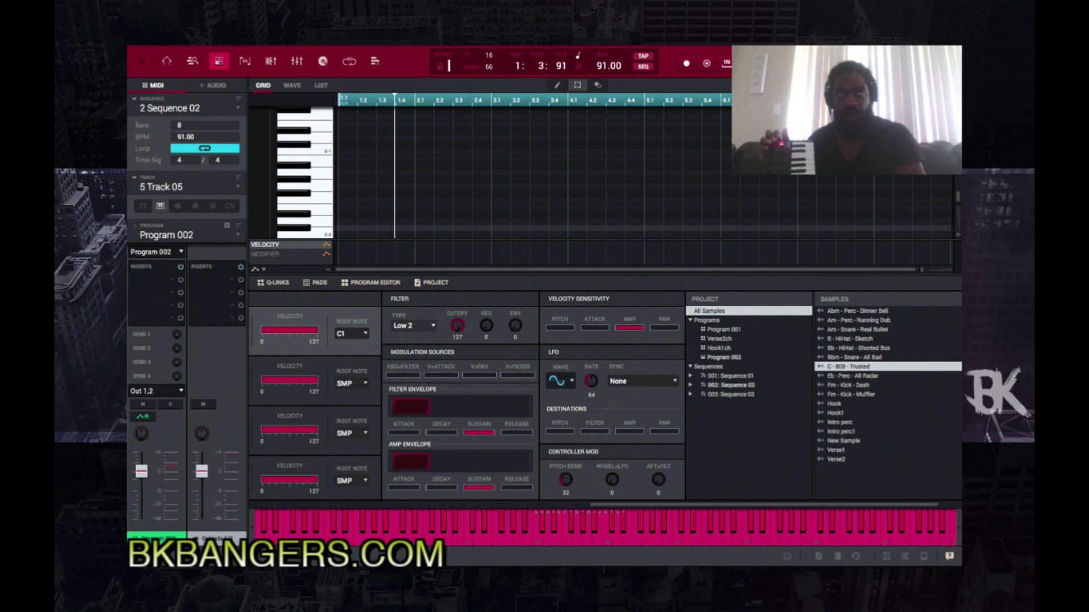
left_click_drag(565, 480, 565, 478)
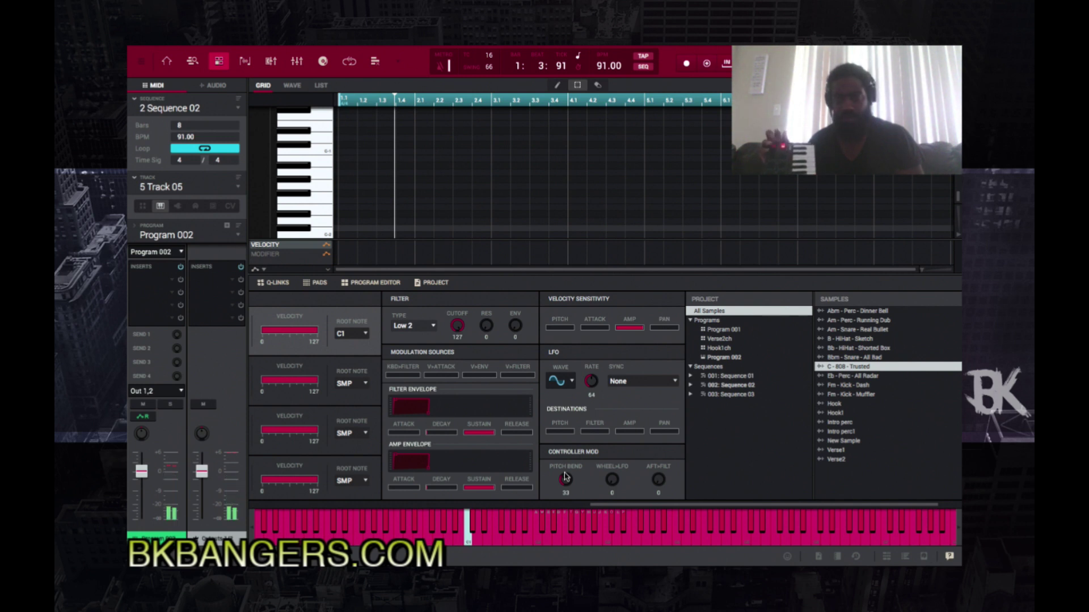
left_click_drag(565, 480, 566, 477)
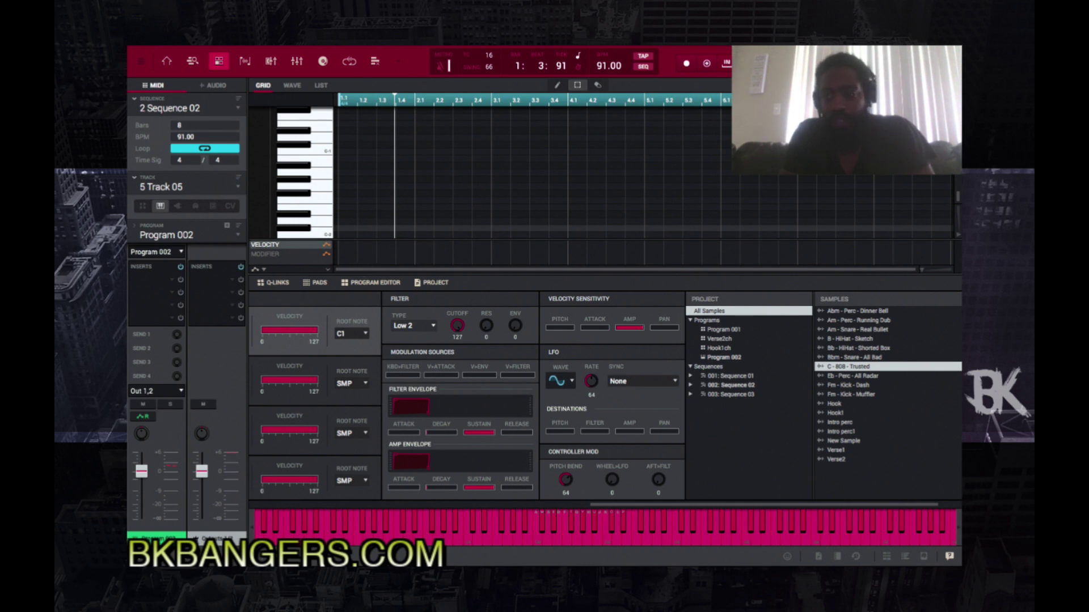
Try a freehand curve over bars 1 to 4 in a new track Pitchbend lane below the enlarged grid, and undo it
key("F5")
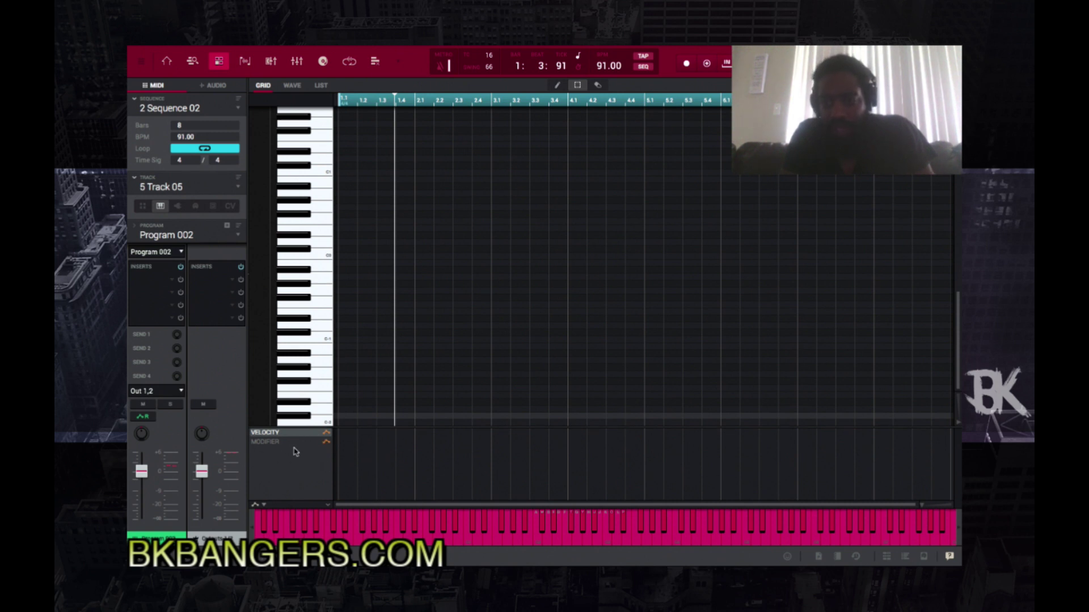
left_click(264, 505)
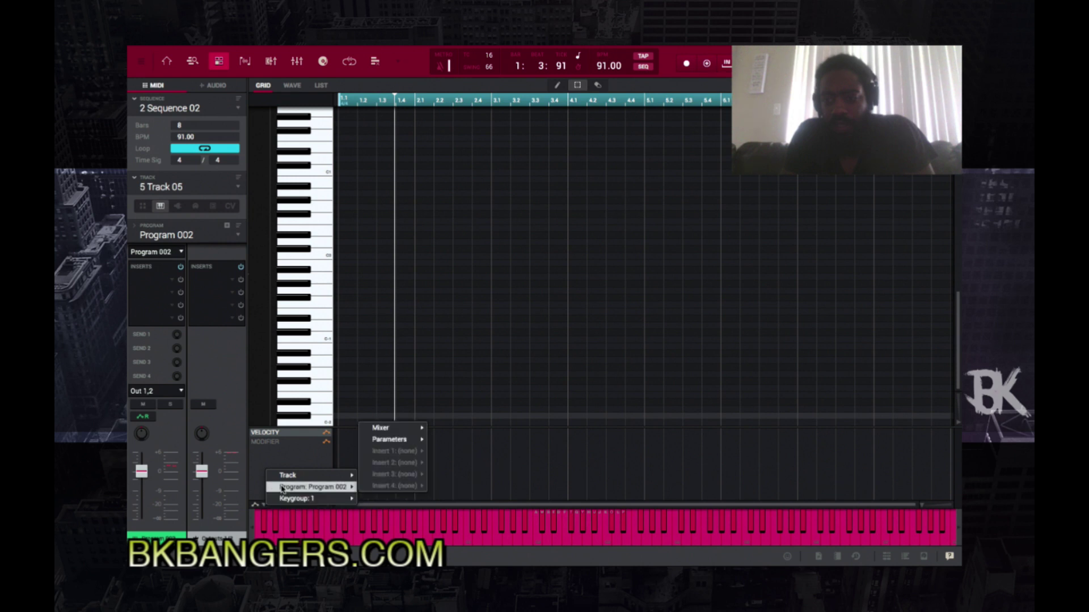
left_click(262, 488)
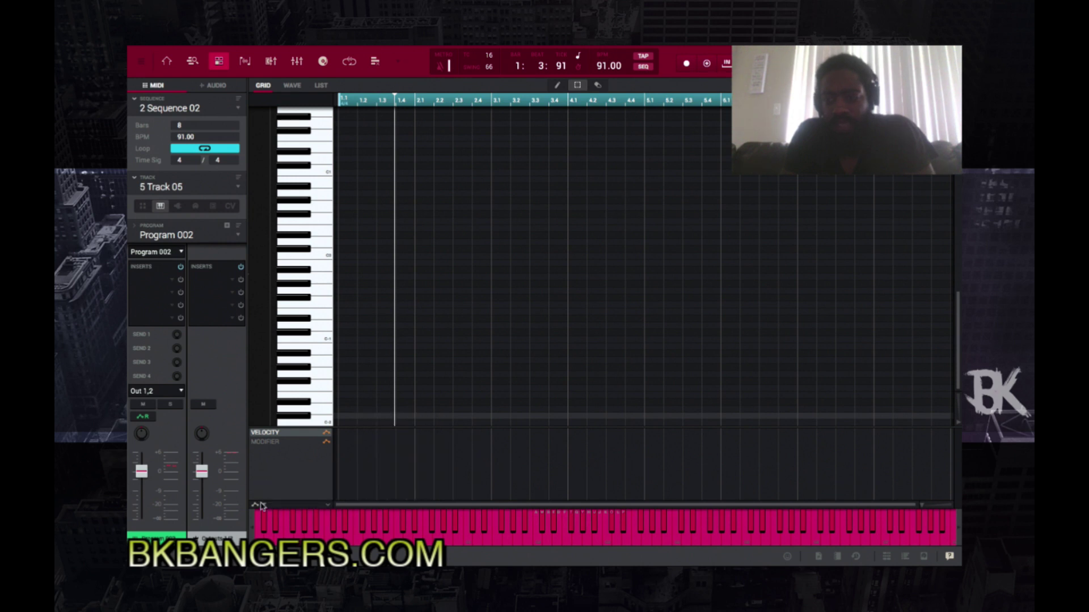
left_click(264, 505)
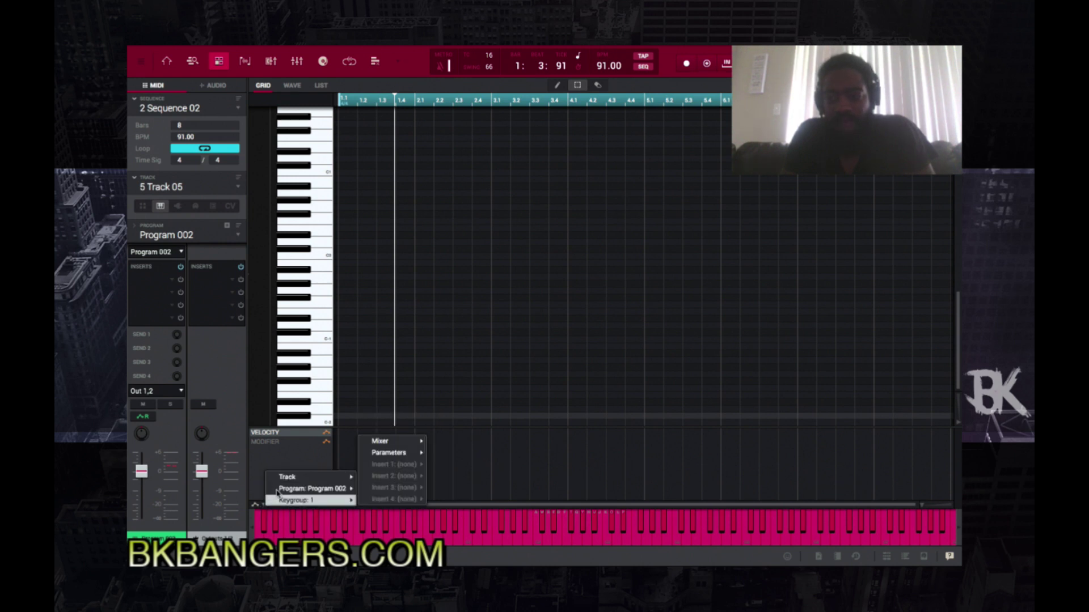
mouse_move(282, 486)
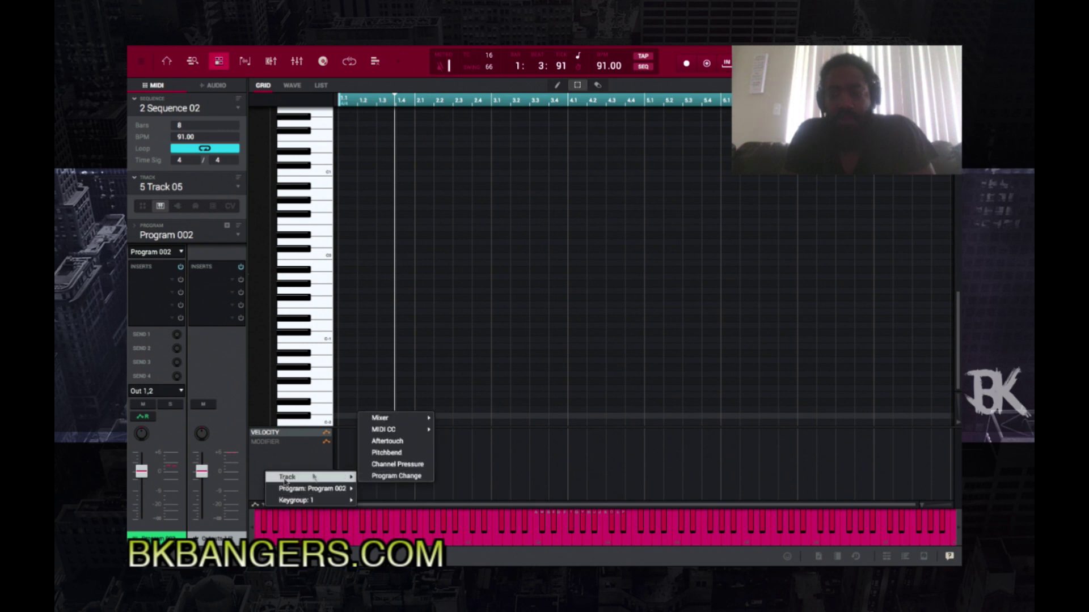
left_click(386, 454)
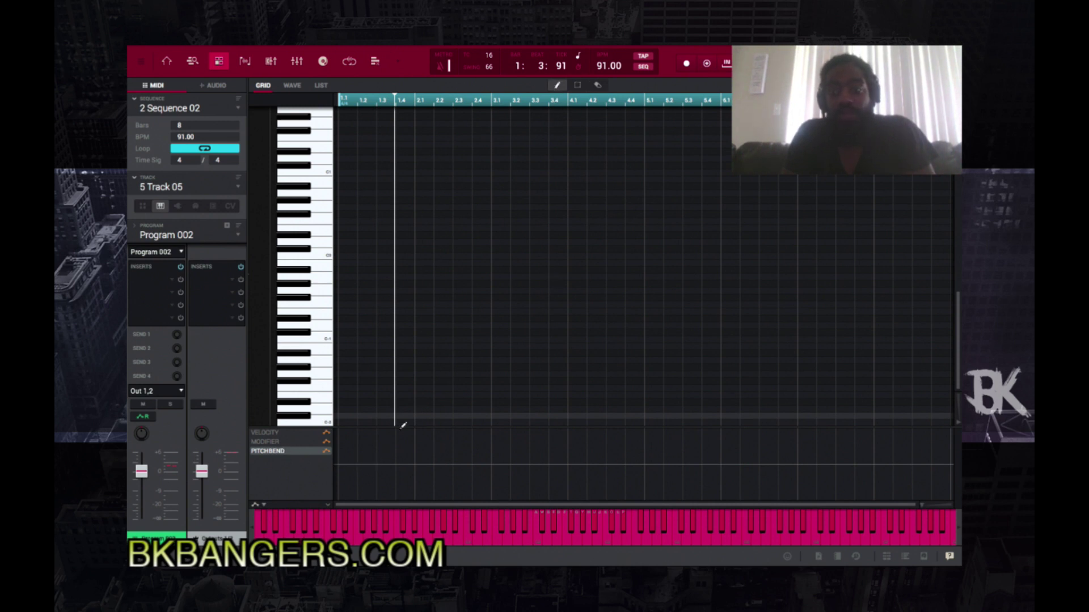
mouse_move(344, 461)
left_mouse_down()
mouse_move(374, 425)
mouse_move(447, 460)
mouse_move(523, 424)
mouse_move(565, 450)
mouse_move(591, 435)
mouse_move(641, 449)
mouse_move(636, 424)
left_mouse_up()
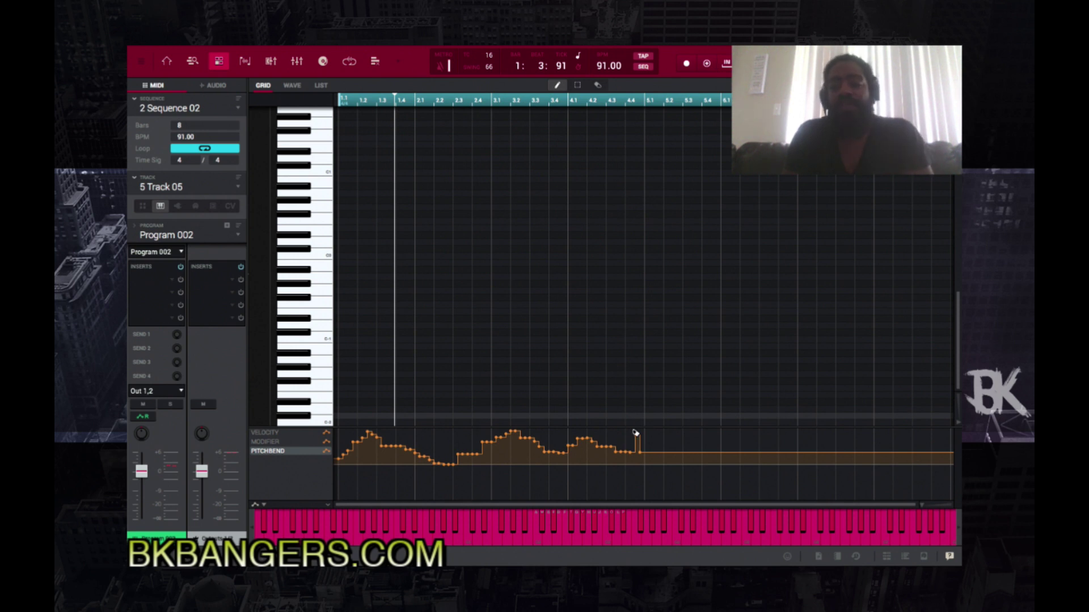
key("ctrl+z")
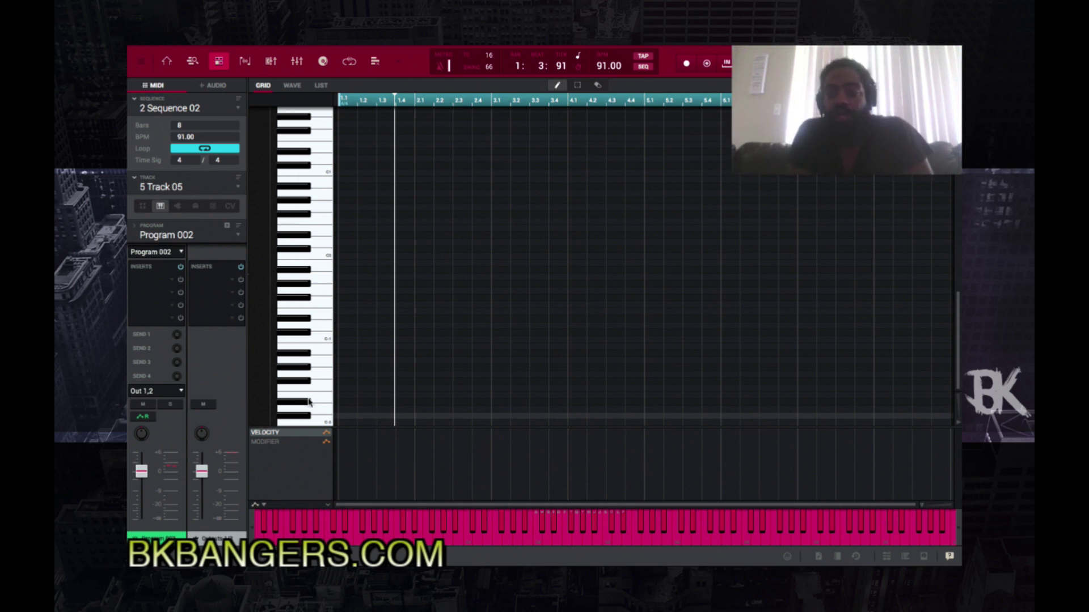
Play Sequence 02 and enlarge the grid to view the 808 notes on Track 05
key("space")
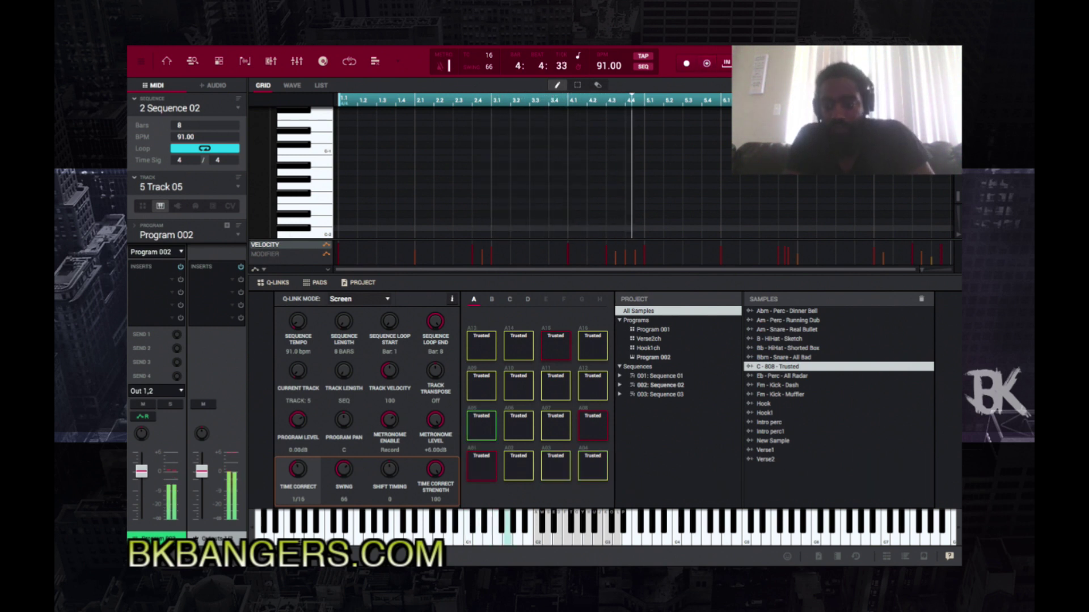
key("ctrl+b")
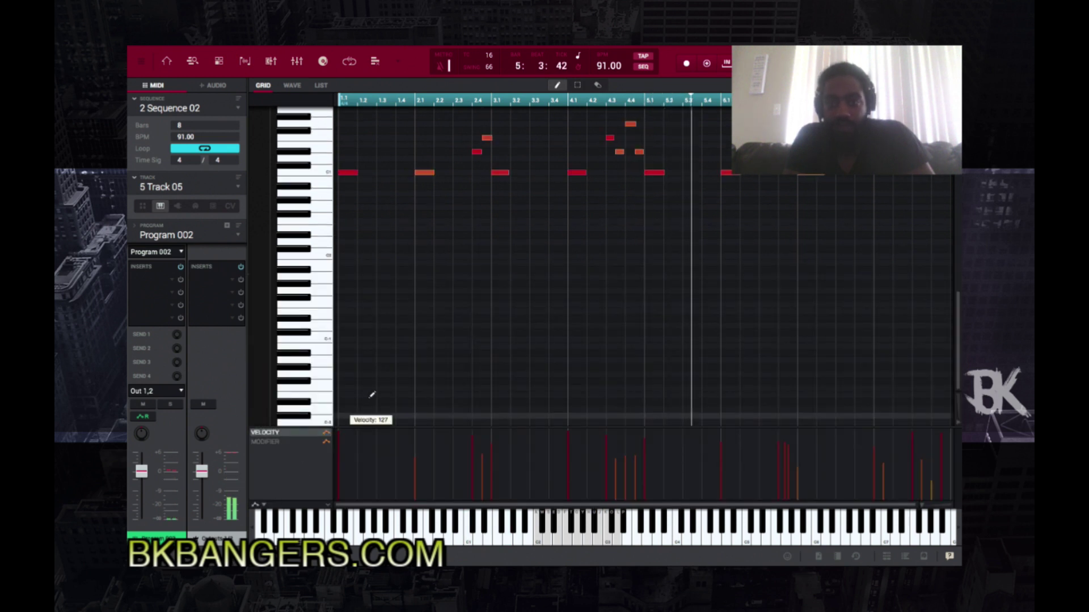
left_click(578, 86)
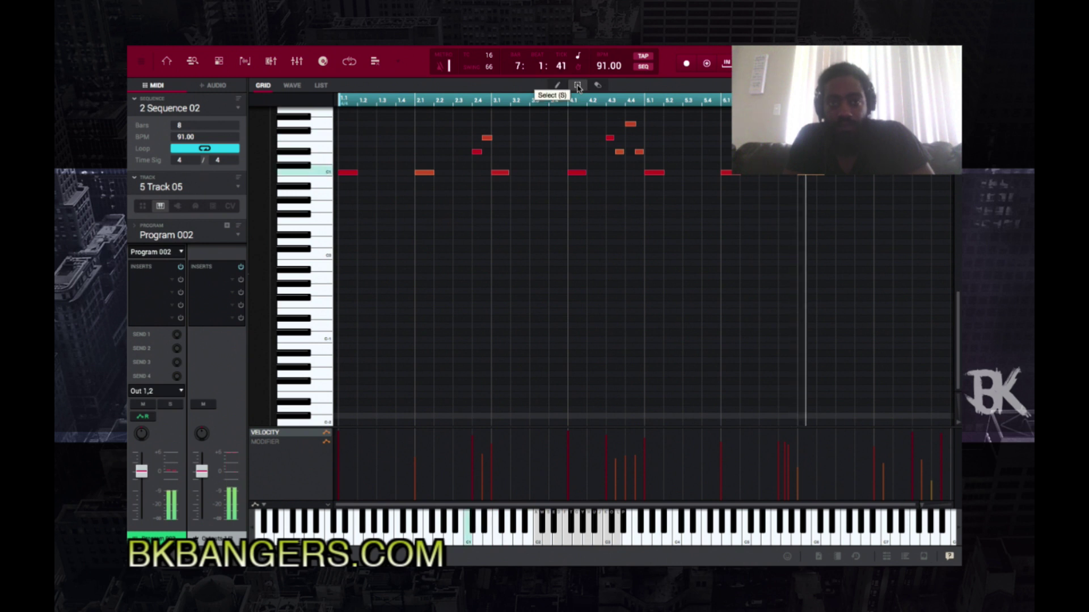
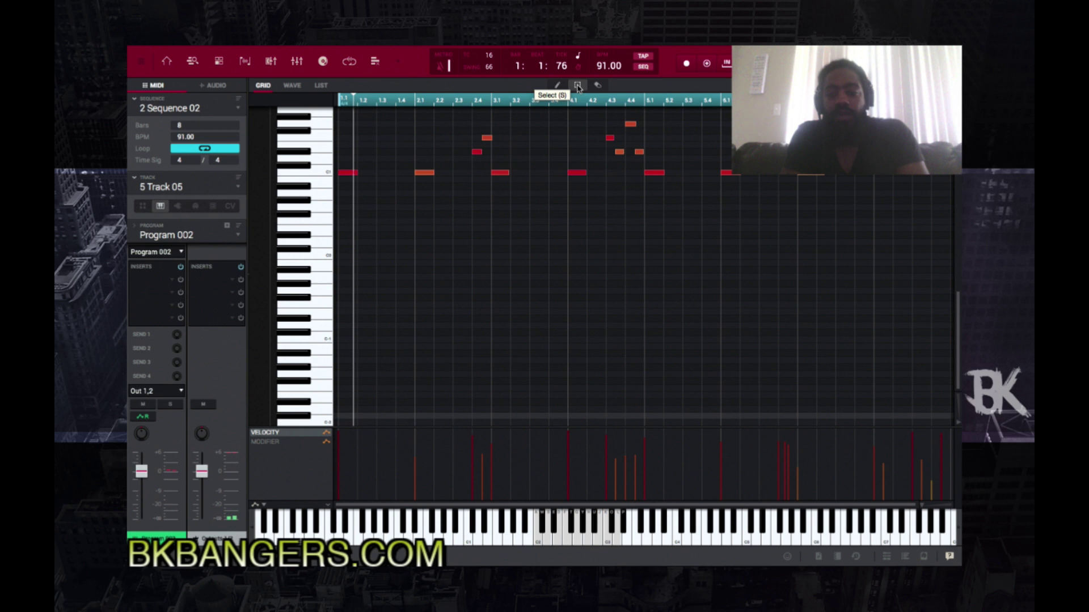
Add a Pitchbend automation lane for the track below the note grid, with the draw tool active
left_click(555, 86)
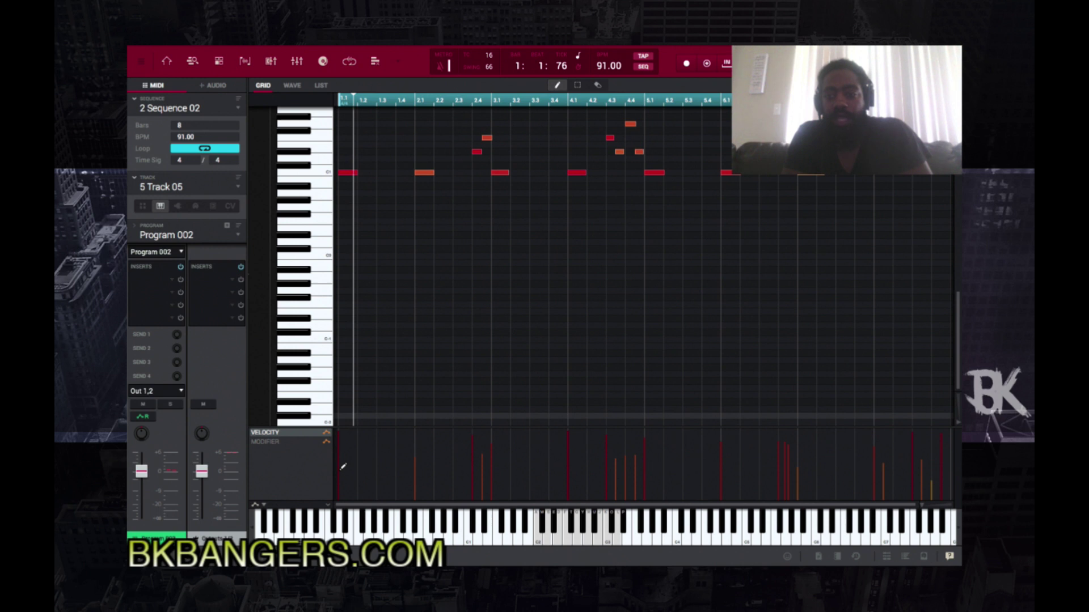
left_click(276, 443)
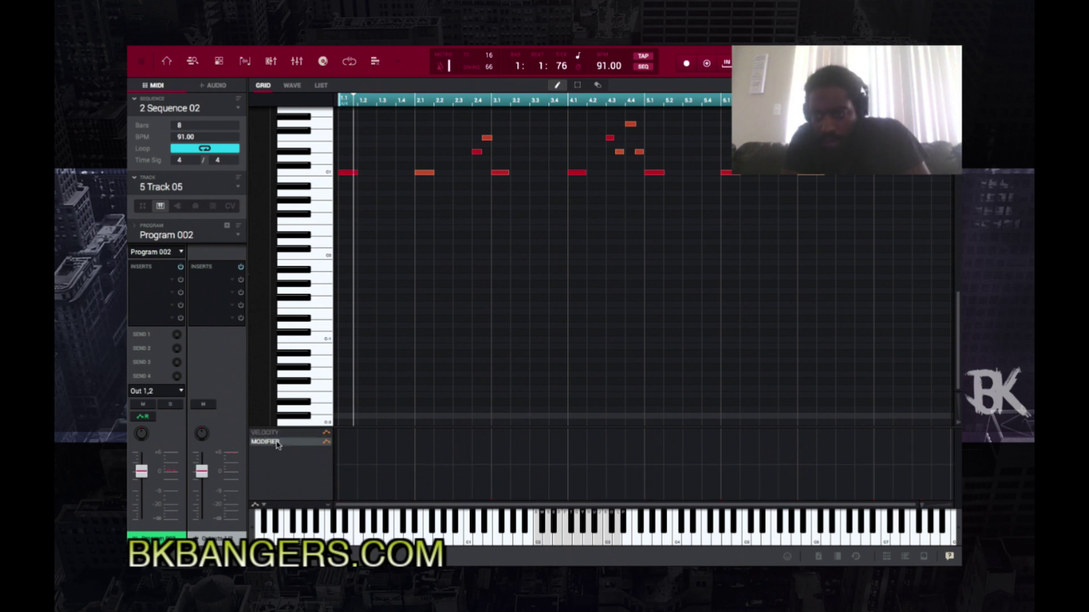
left_click(277, 434)
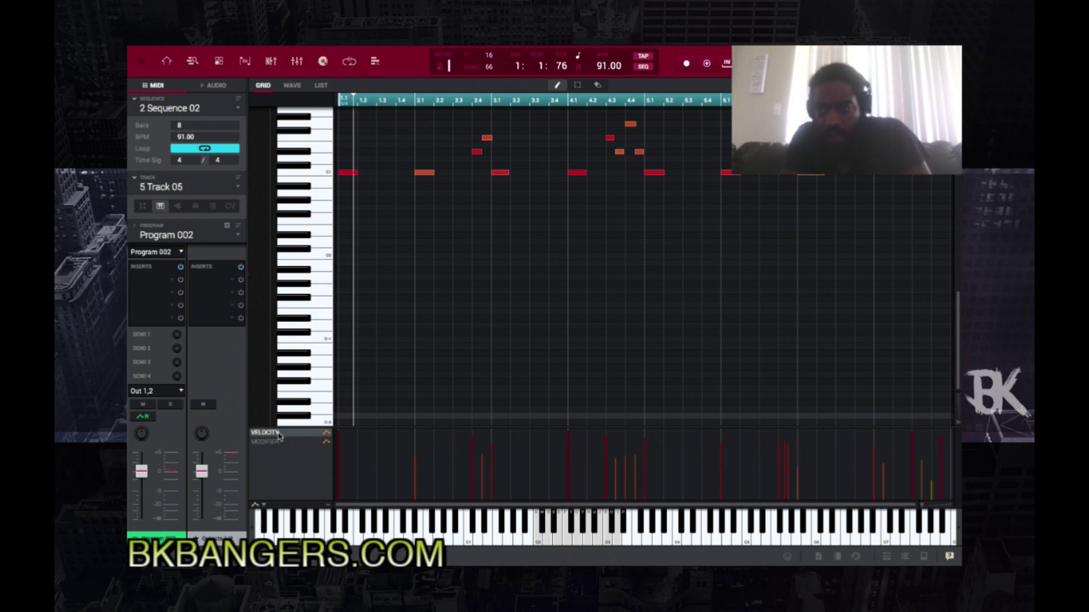
left_click(262, 506)
mouse_move(292, 476)
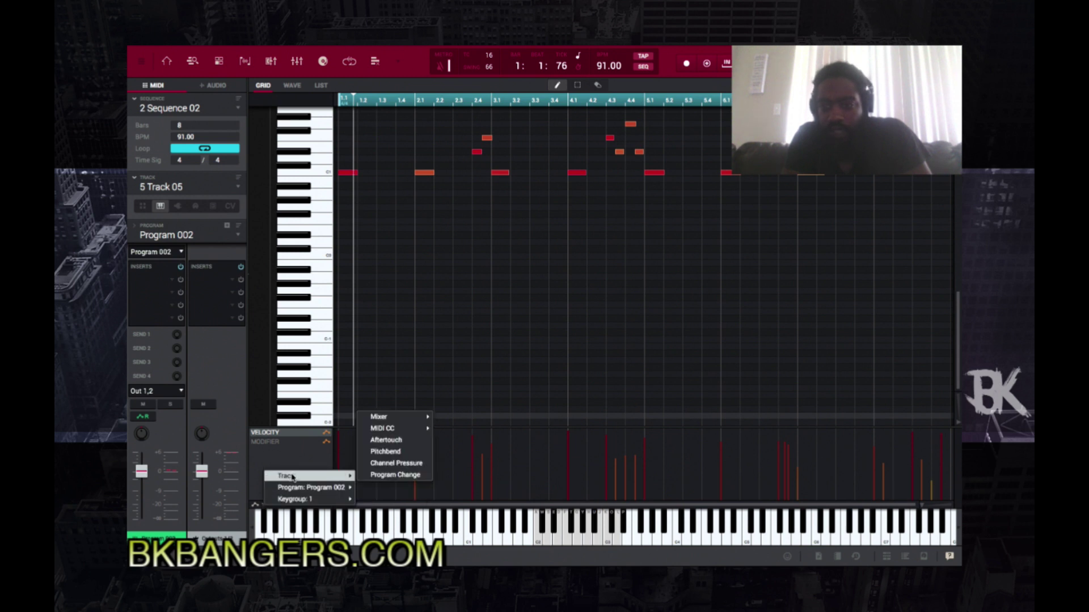
left_click(398, 452)
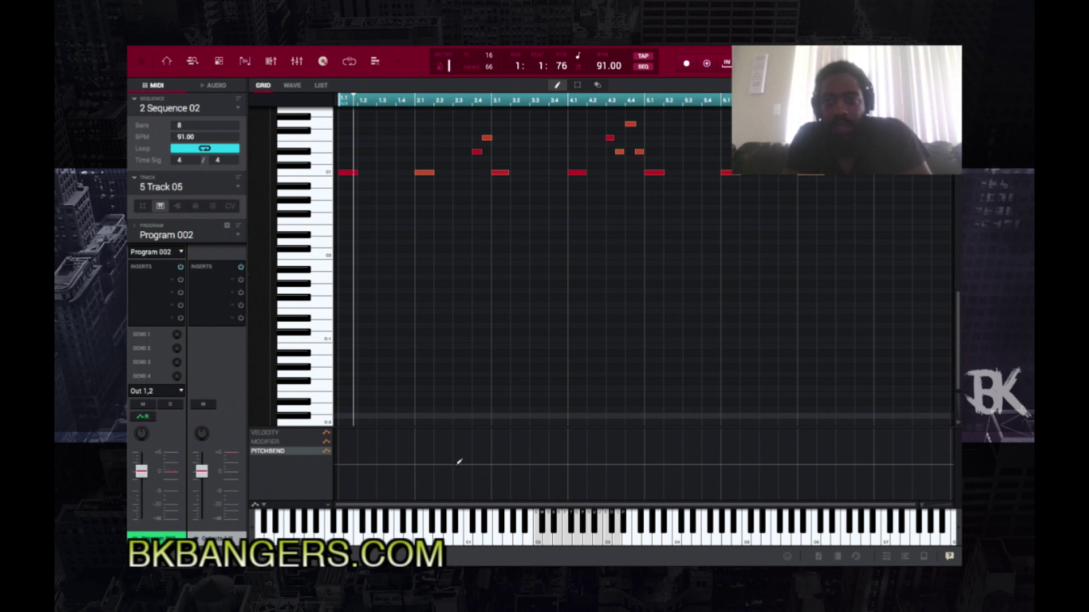
Try a stepped rise from about 2.3 to 3.1 in the Pitchbend lane, audition it with Track 05 soloed, and remove it
mouse_move(456, 462)
left_mouse_down()
mouse_move(473, 438)
mouse_move(495, 464)
left_mouse_up()
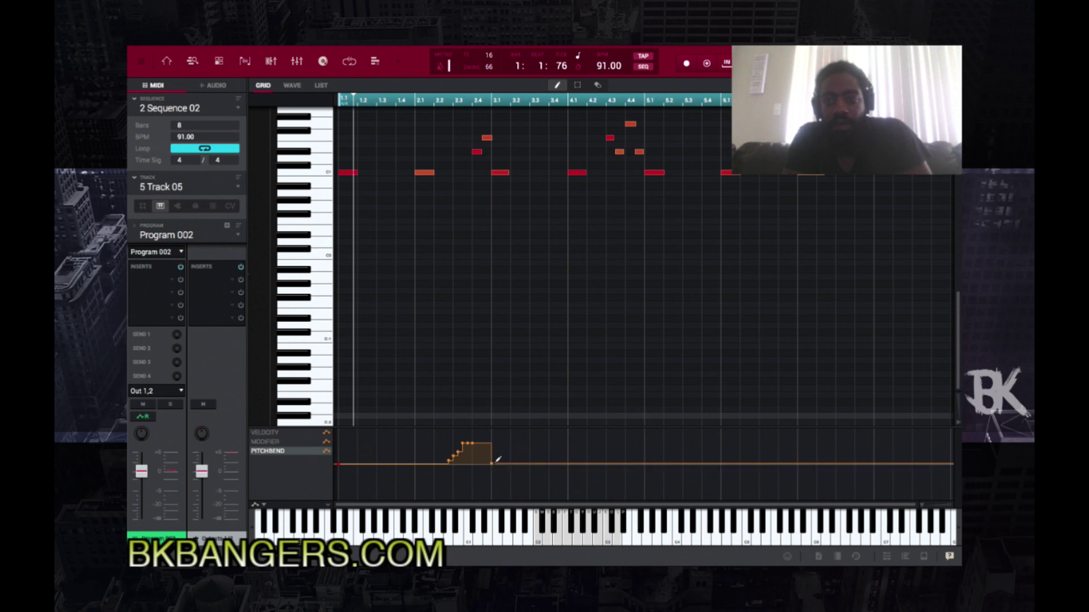
key("space")
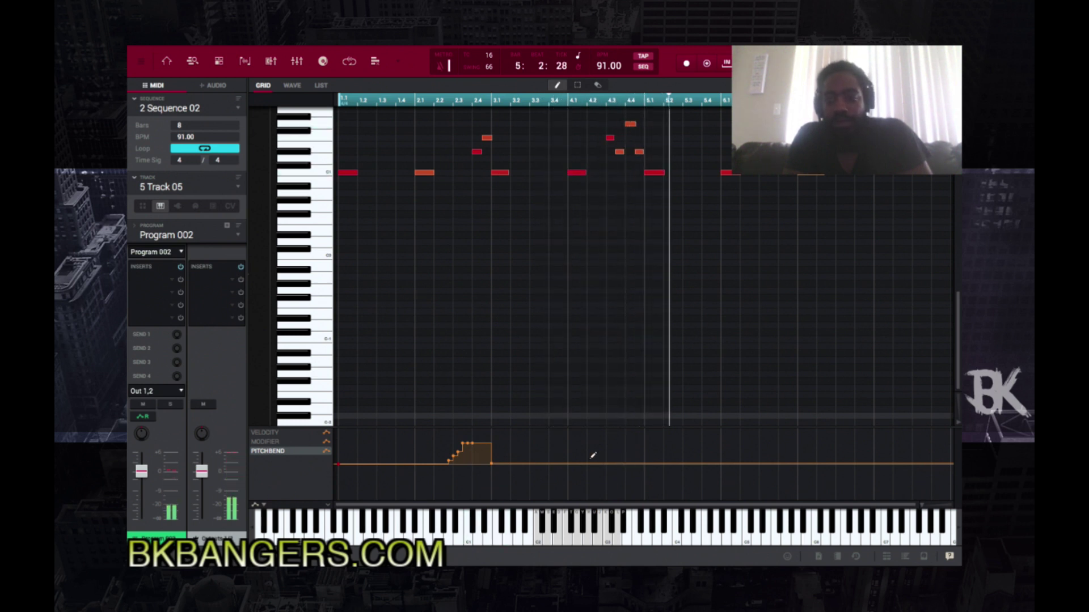
left_click(170, 405)
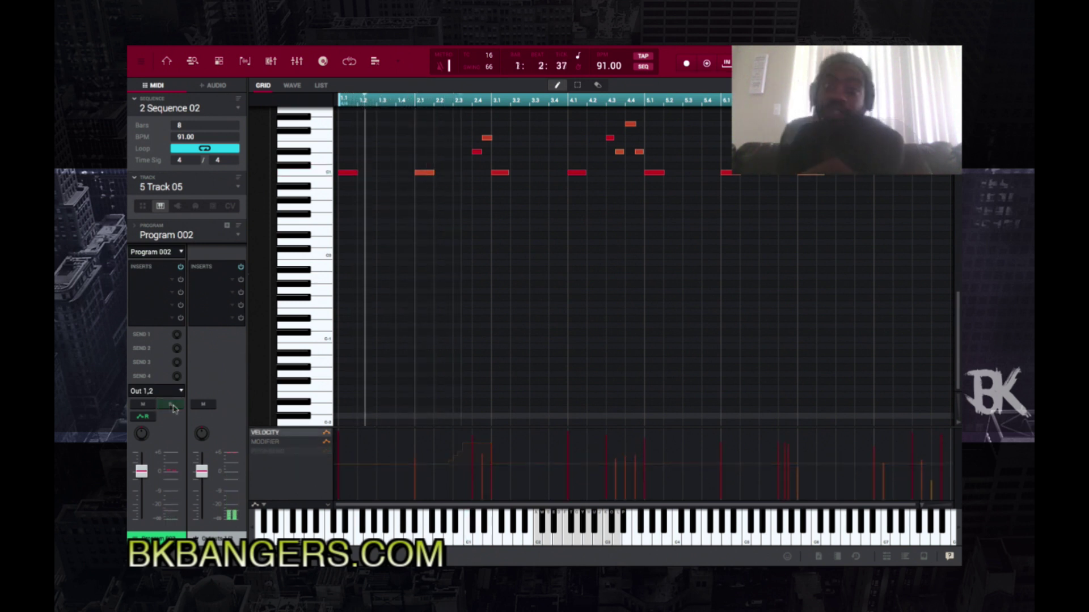
left_click(171, 405)
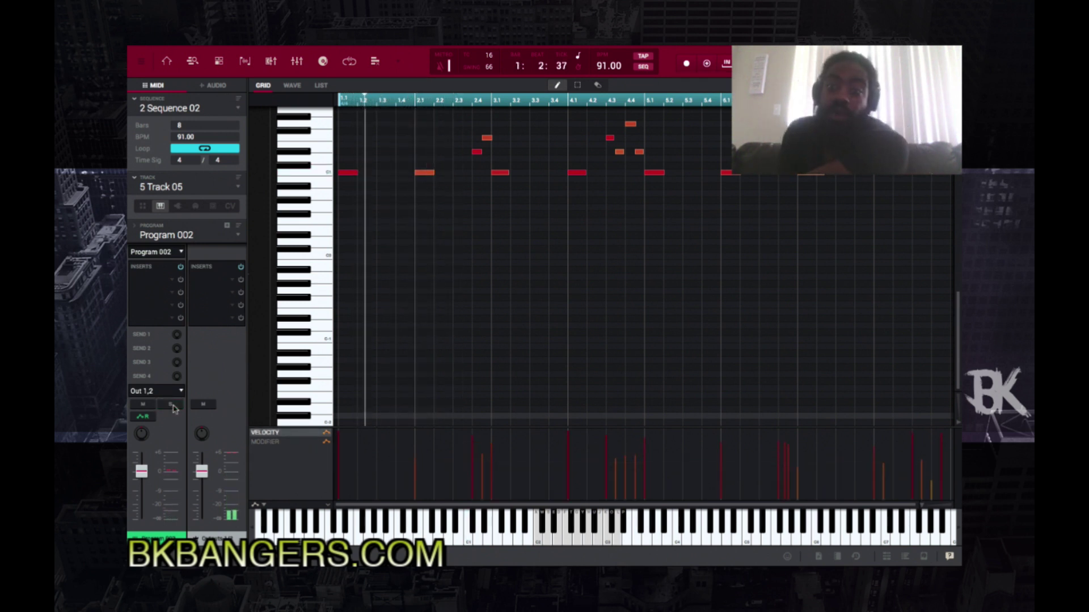
Overdub live modulation and pitch bend movements over the 808 notes of Sequence 02 on Track 05
left_click(707, 64)
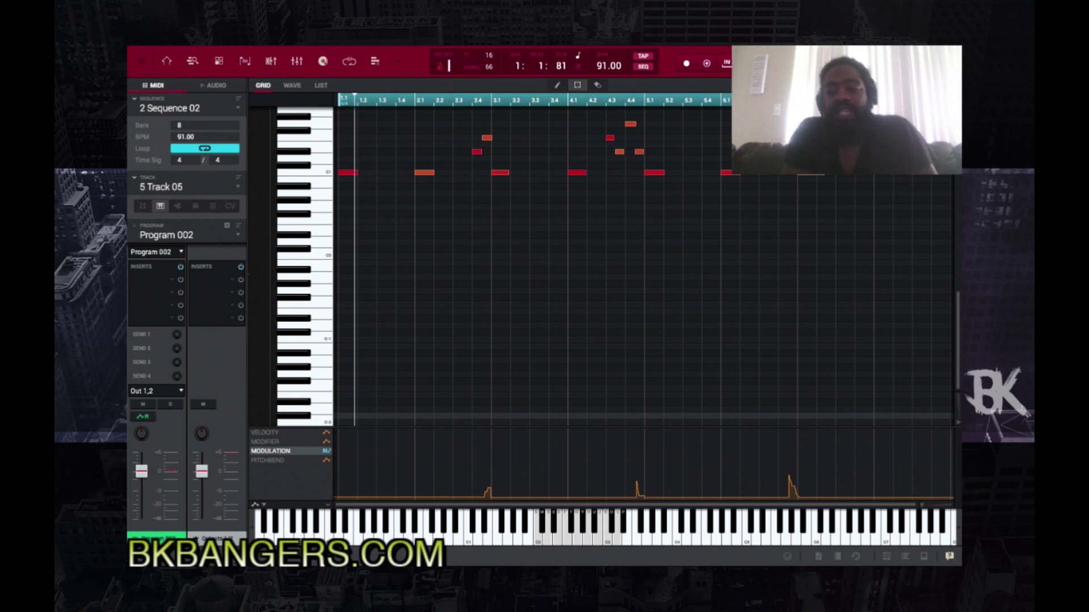
Bring back the lower panels and examine the Pitch Bend setting under Controller Mod in the editor for Program 002
key("ctrl+b")
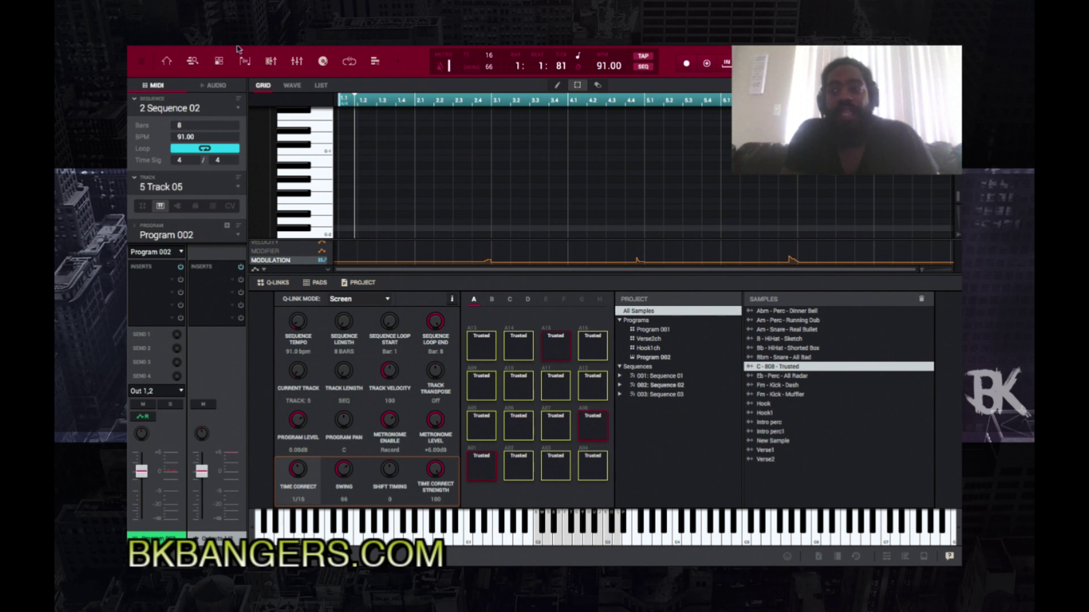
left_click(220, 63)
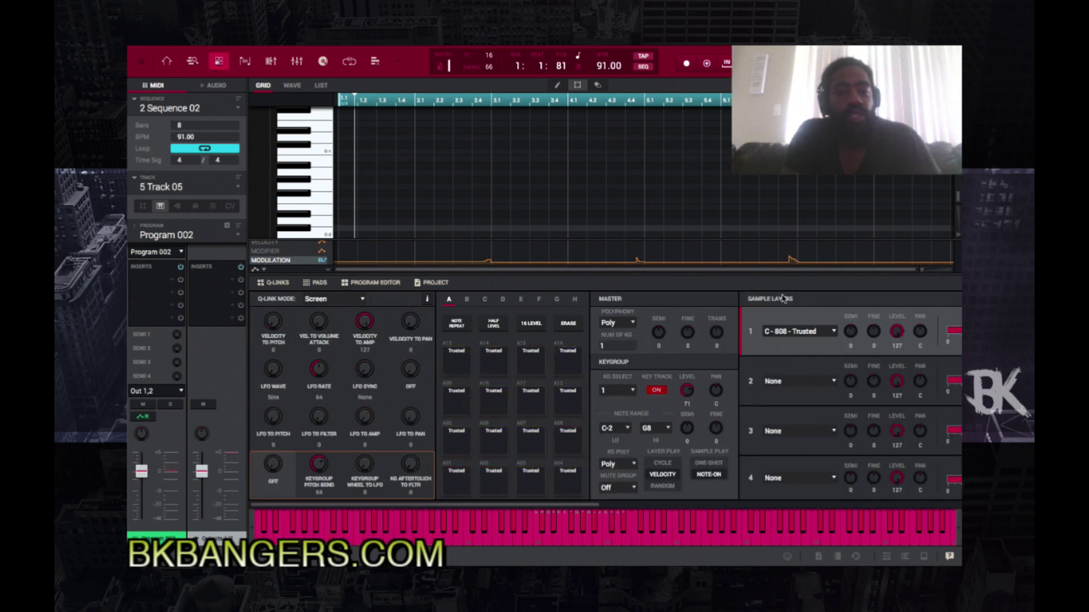
scroll(821, 296, "right", 5)
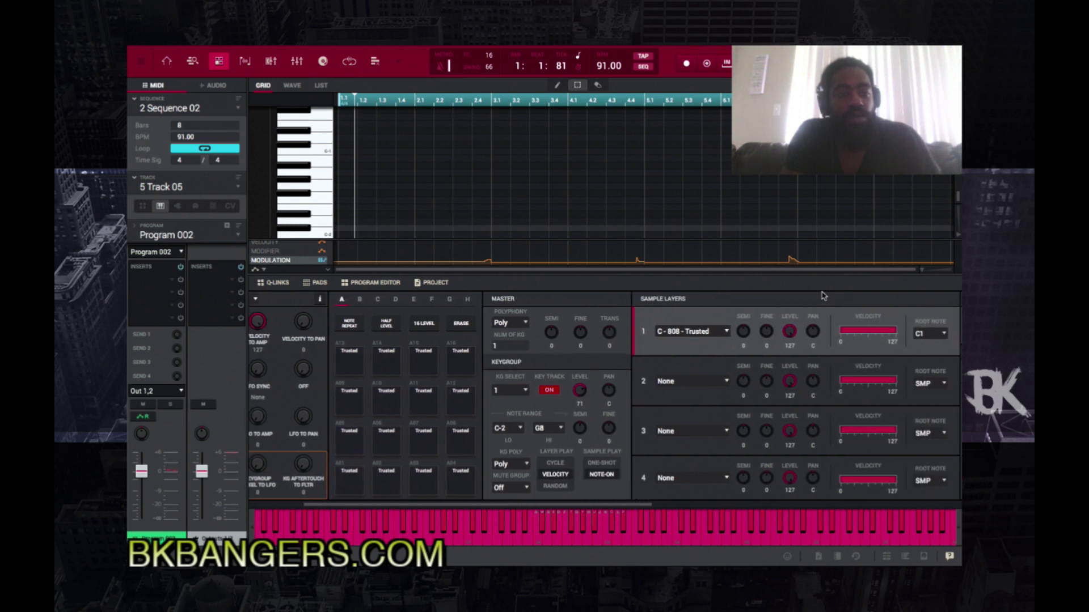
scroll(823, 296, "right", 5)
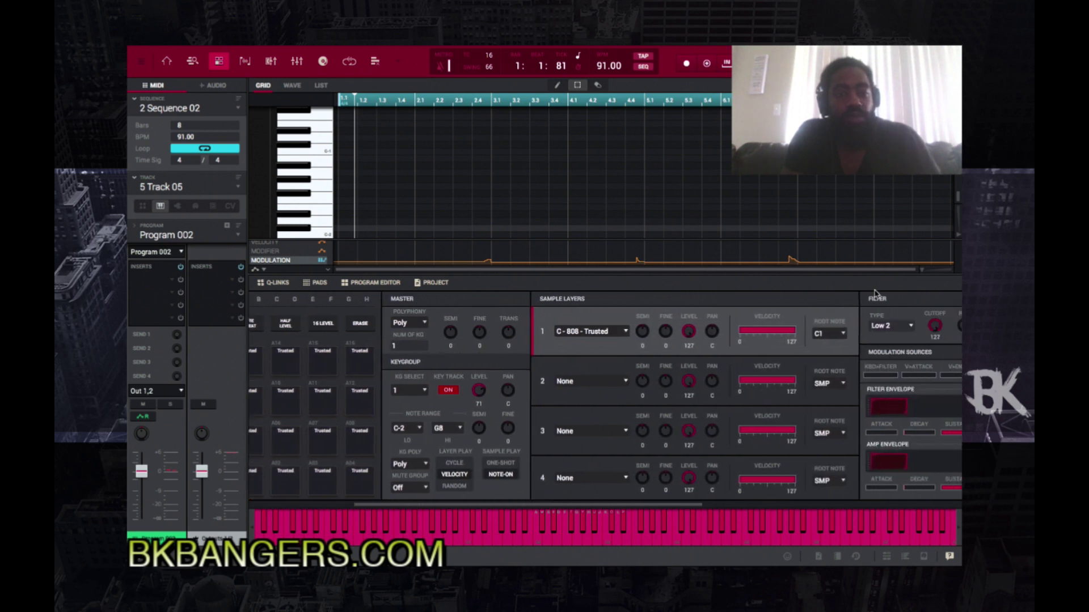
scroll(875, 294, "right", 5)
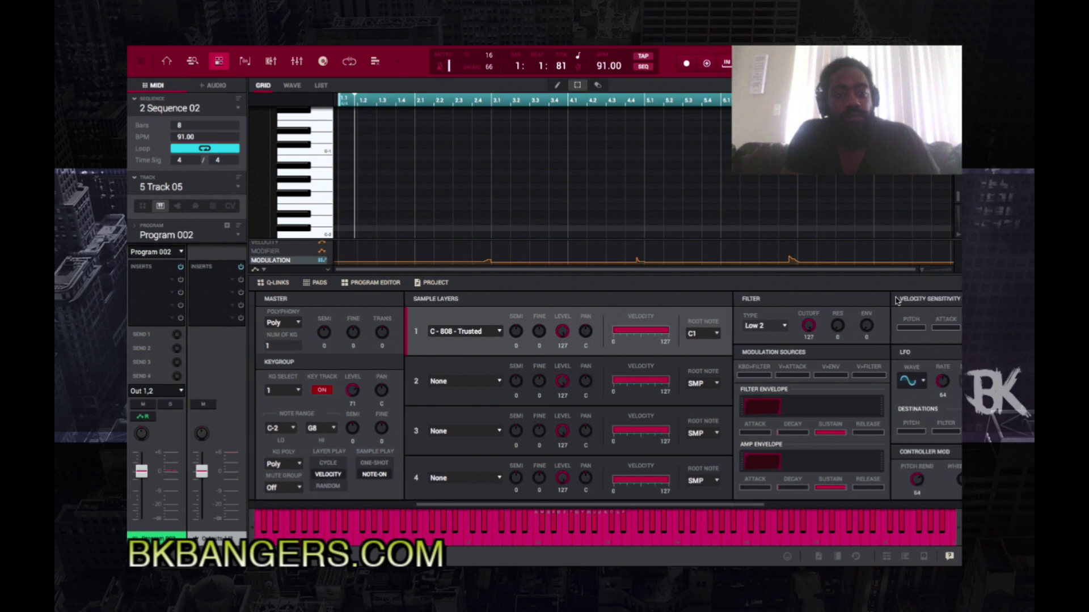
scroll(897, 301, "right", 6)
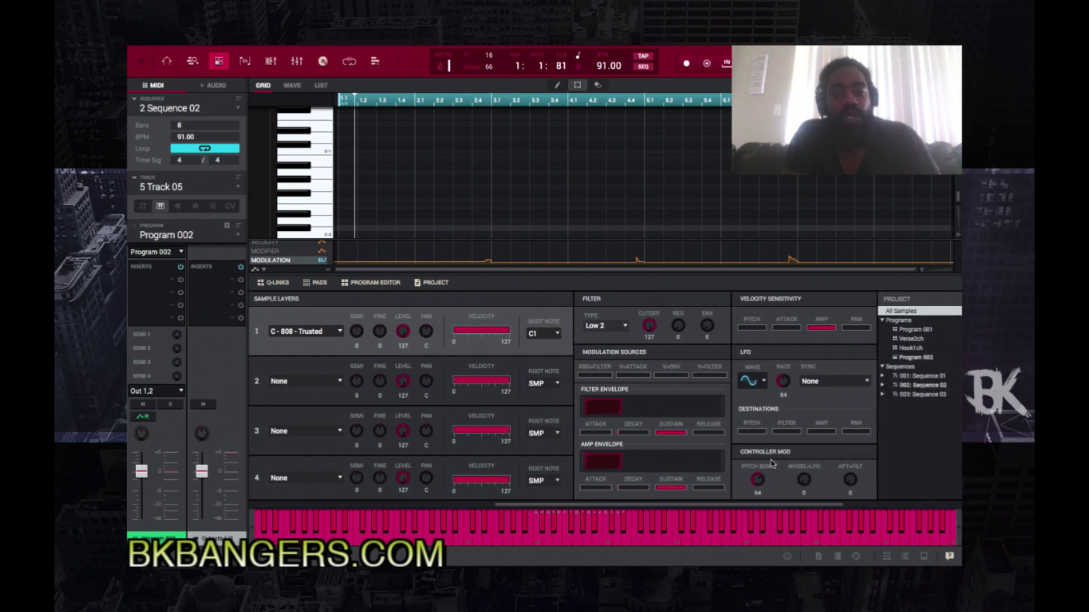
scroll(771, 464, "right", 2)
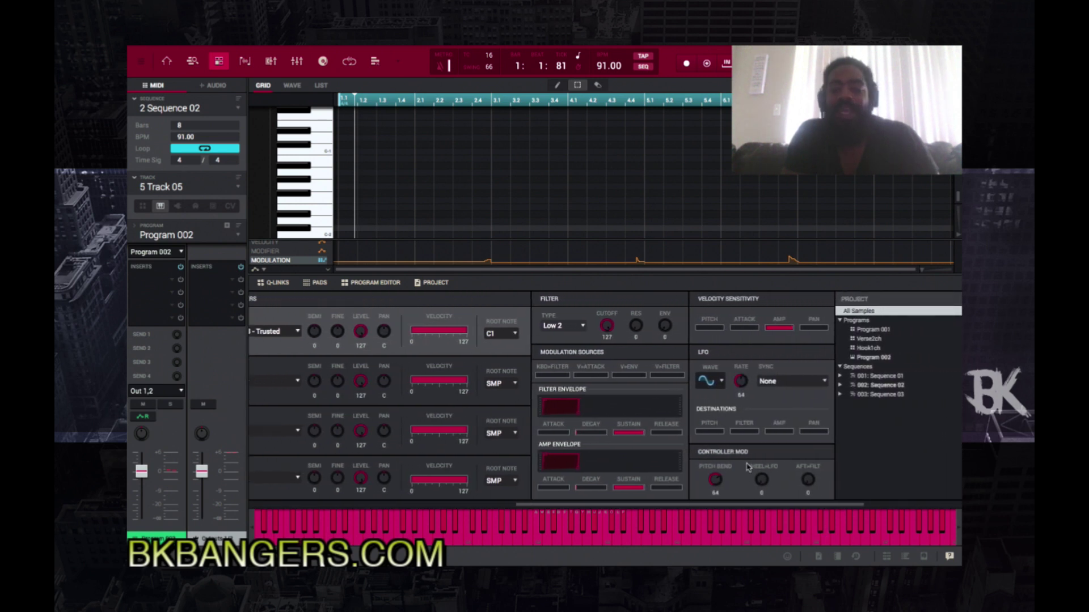